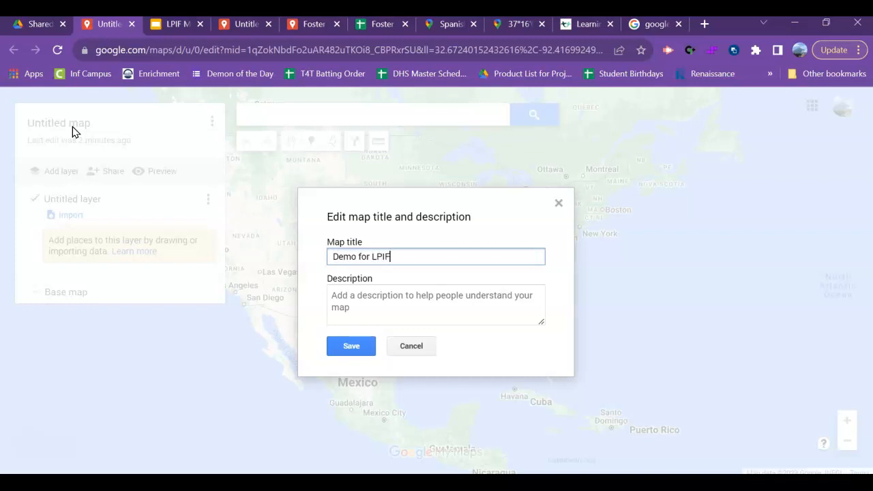
Step: Add the description "Demo" to the map titled "Demo for LPIF" and save its details
click(342, 295)
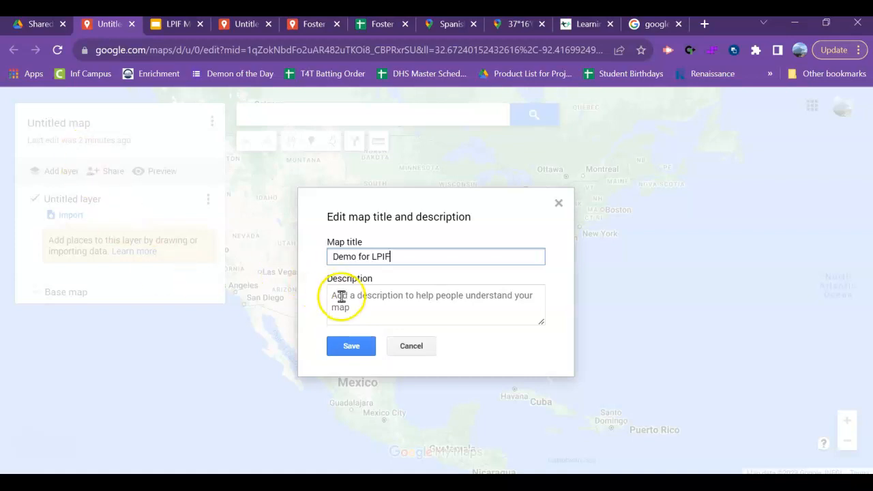
text(Demo)
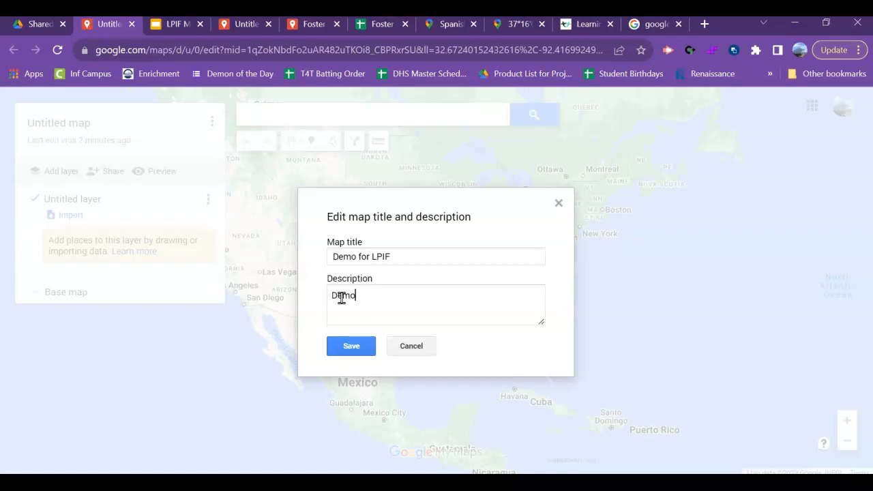
click(360, 351)
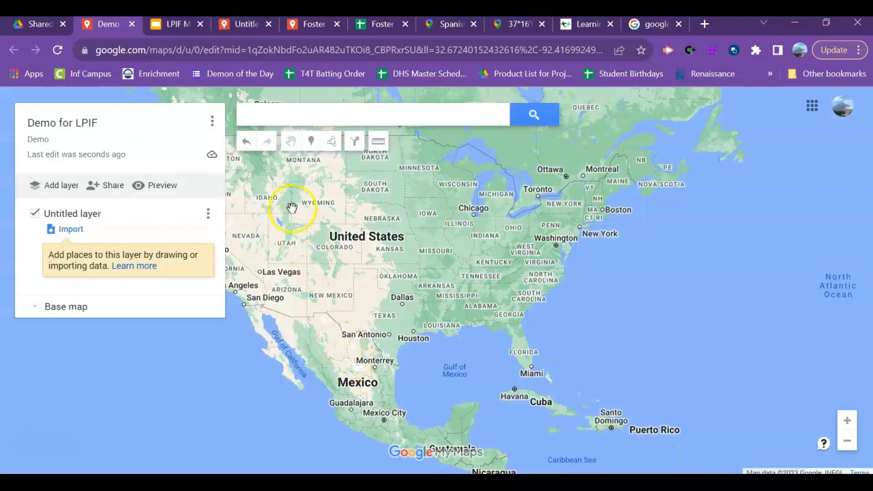
click(312, 143)
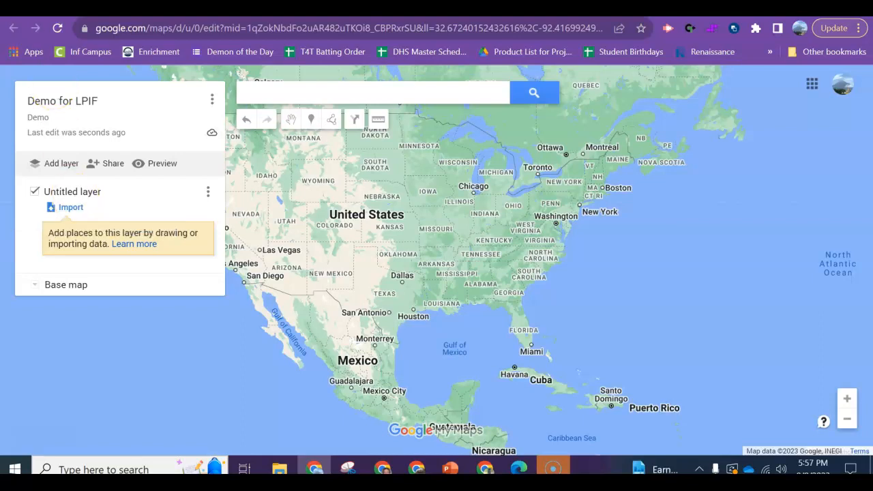
Step: Switch to Google Drive and show the option for creating a new Google Sheets file
click(33, 9)
click(43, 123)
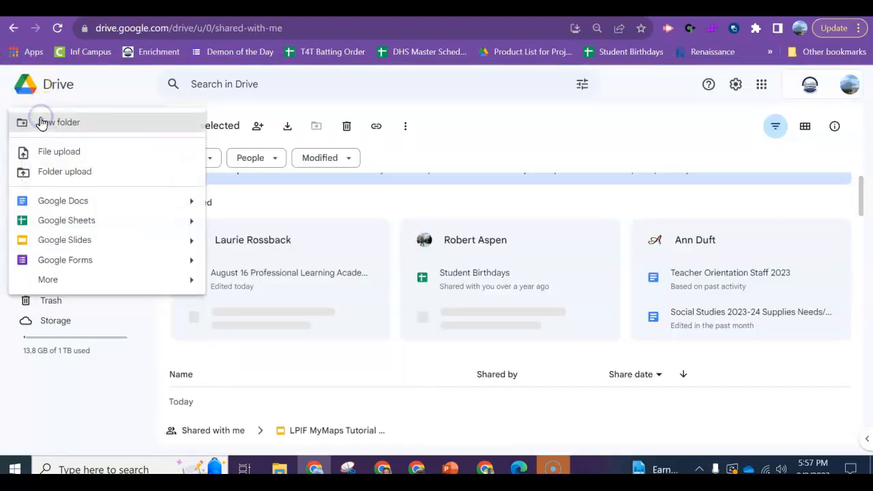
click(71, 227)
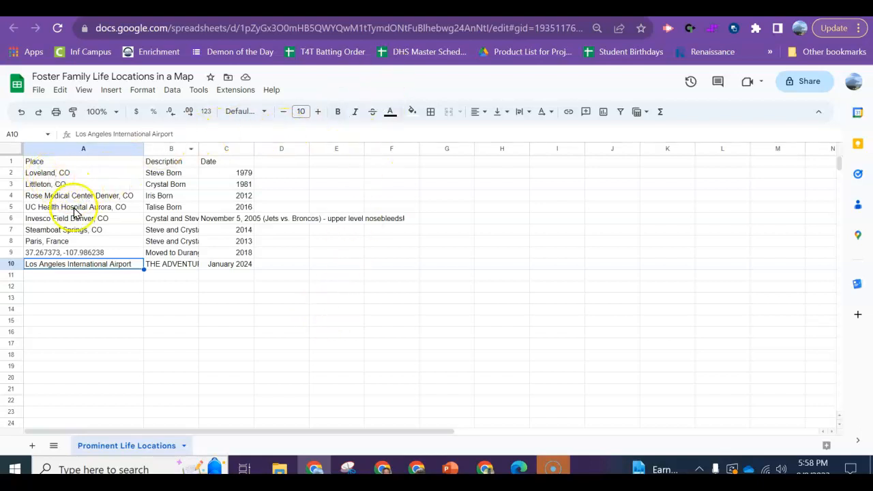
Step: Review the Place column in the family life locations spreadsheet, including the city, hospital and coordinate entries, plus the description beside the coordinates
click(67, 163)
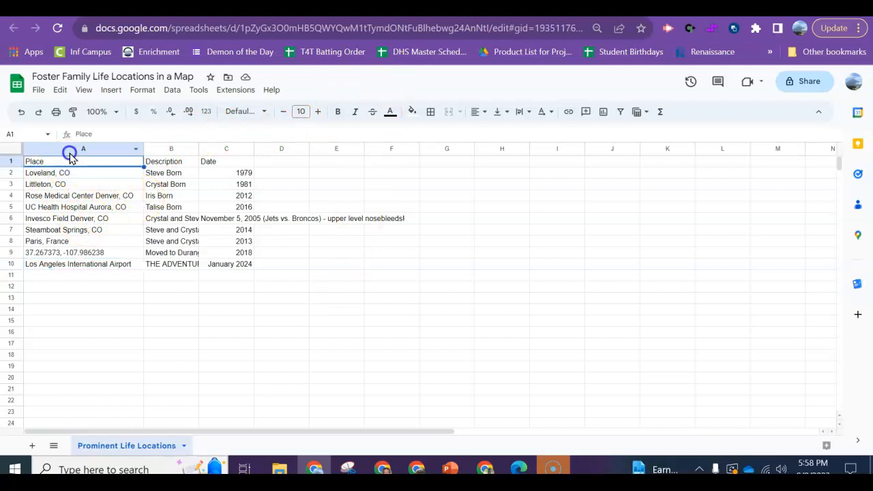
click(68, 148)
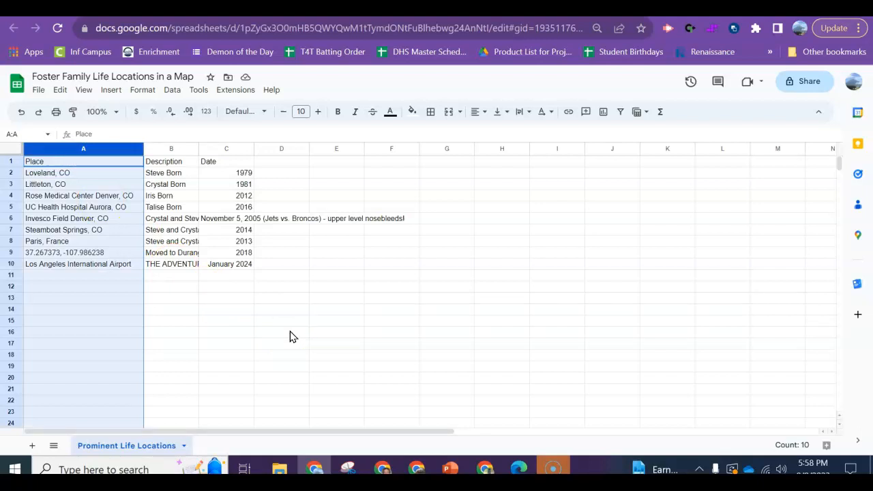
click(55, 176)
click(54, 177)
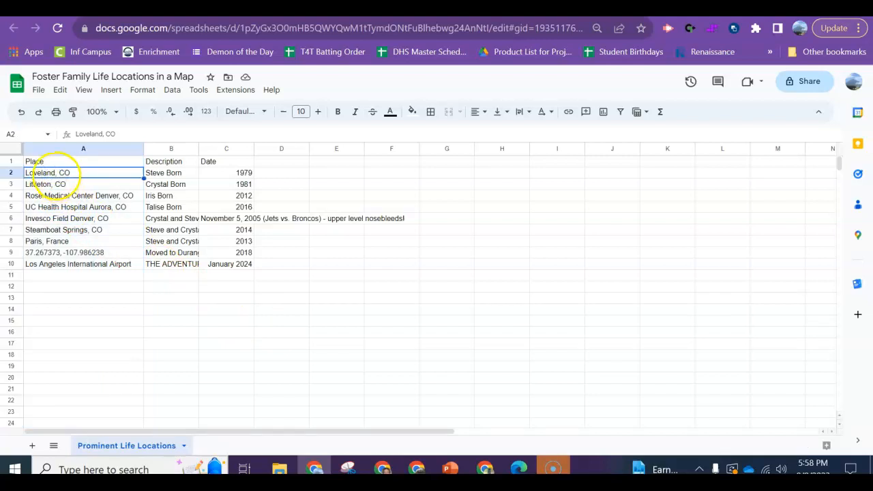
click(60, 195)
click(66, 207)
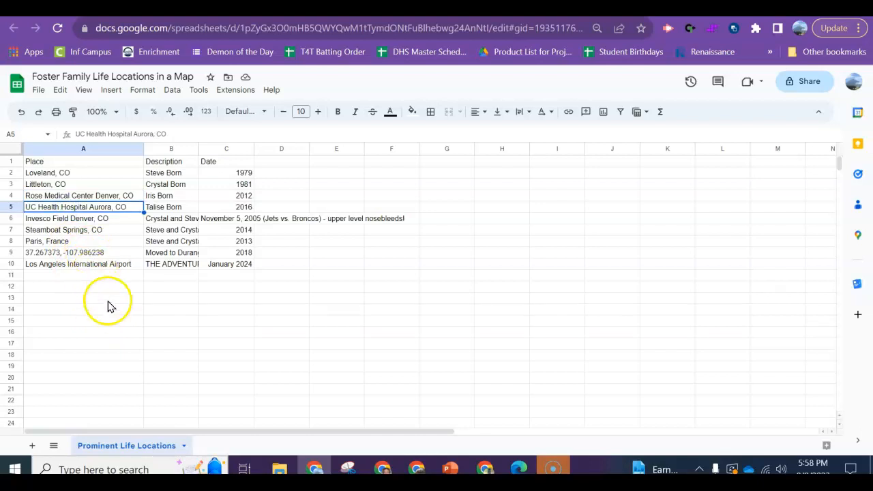
click(60, 254)
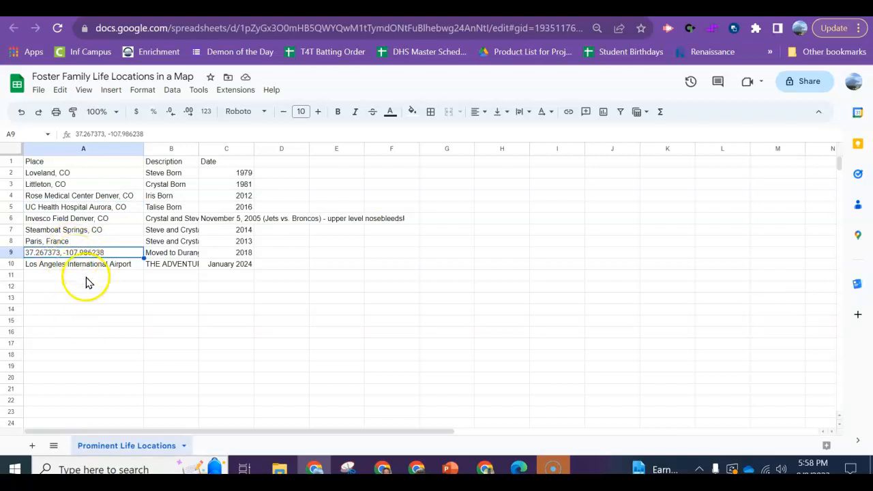
click(187, 254)
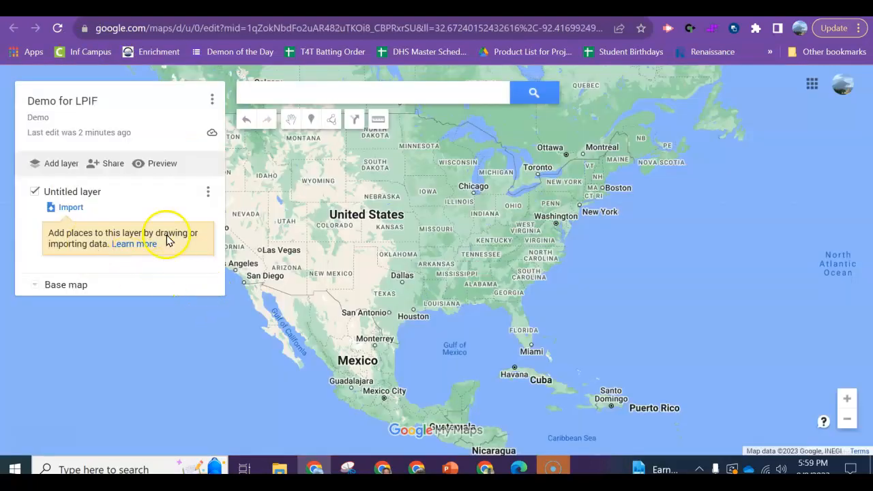
Step: Import the family life locations spreadsheet from Google Drive into the map's untitled layer
click(69, 208)
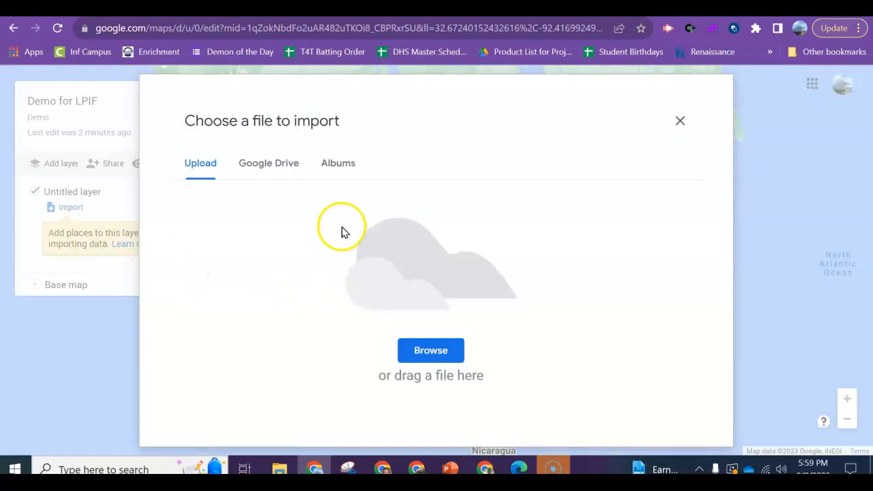
click(265, 171)
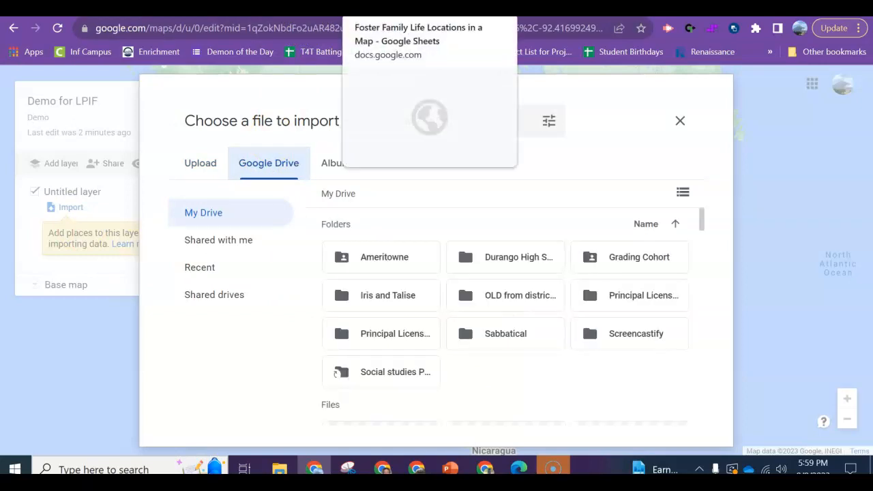
click(413, 123)
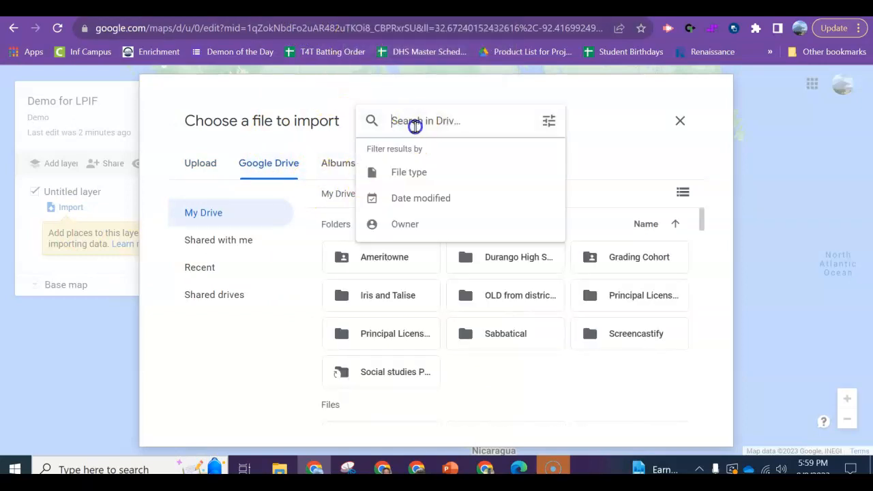
text(foster family life)
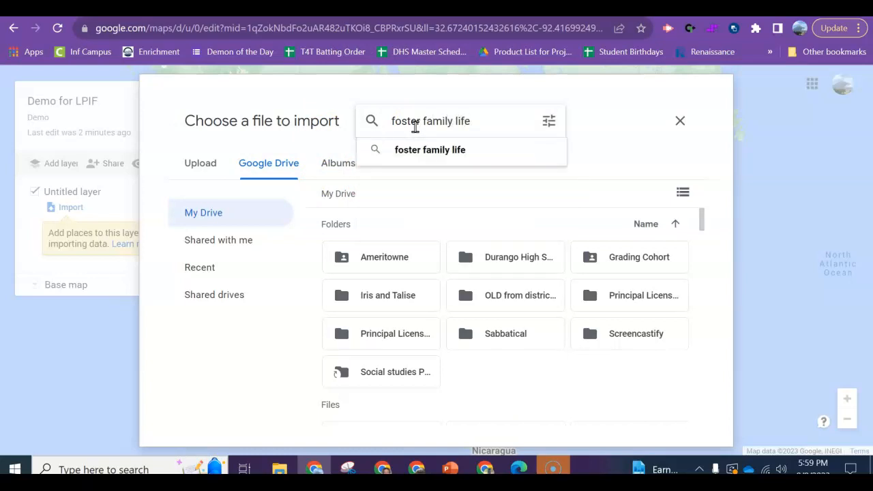
click(423, 140)
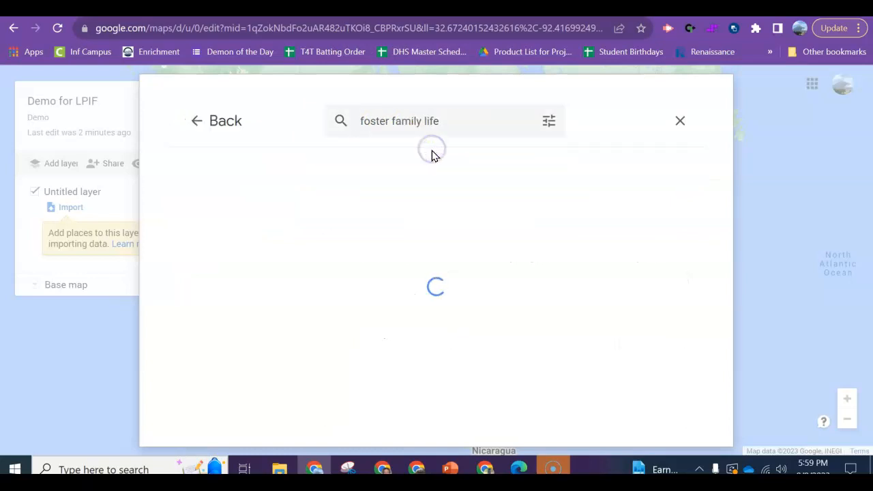
click(250, 278)
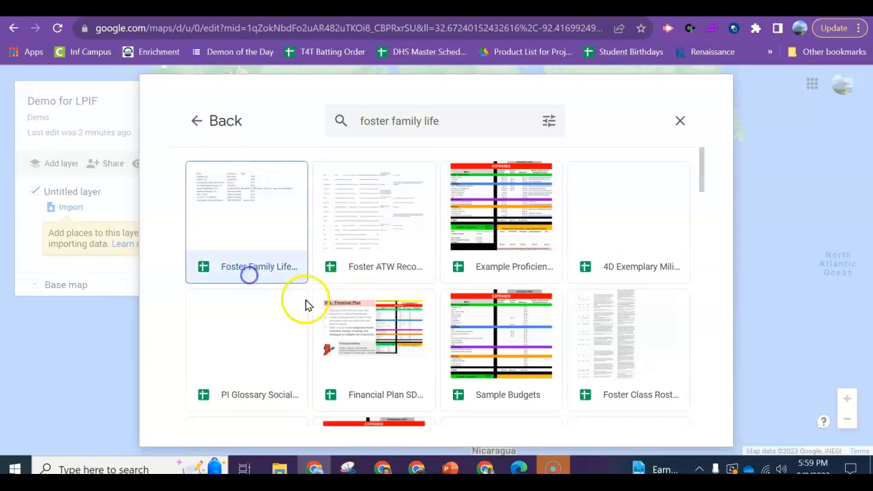
click(645, 406)
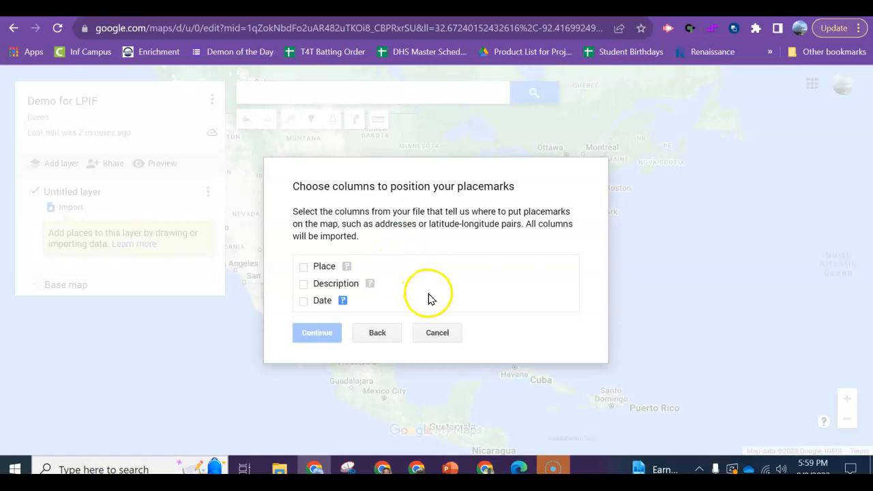
Step: Use the Place column both to position and to title the placemarks, and finish the spreadsheet import
click(303, 267)
click(326, 331)
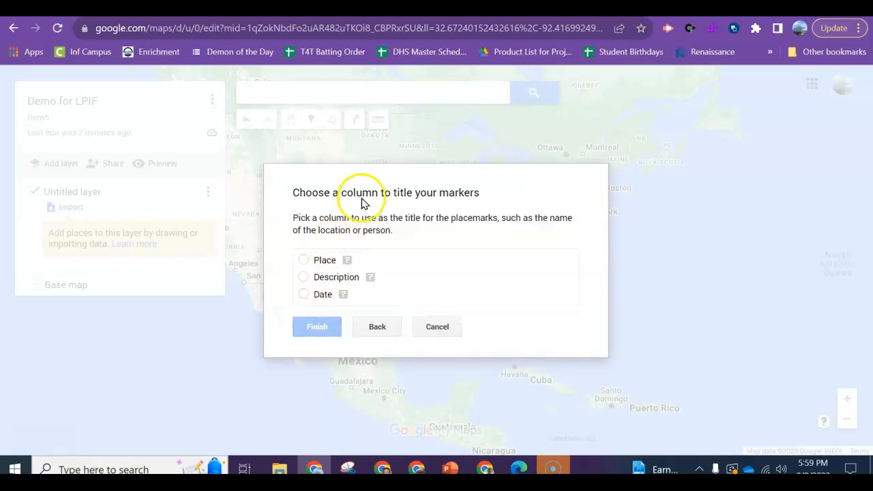
click(303, 262)
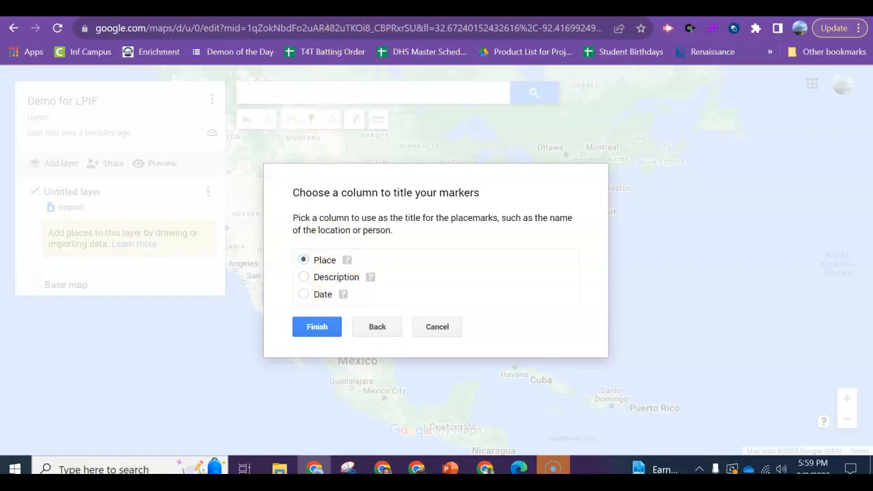
click(355, 7)
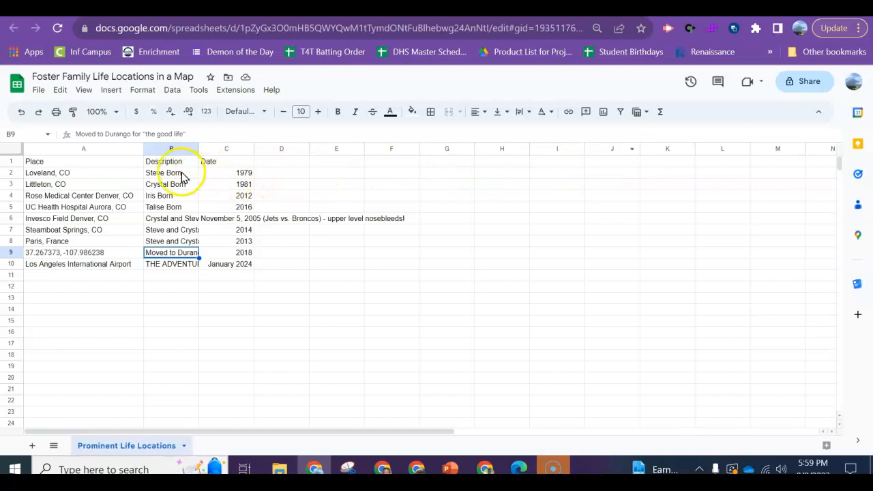
click(14, 162)
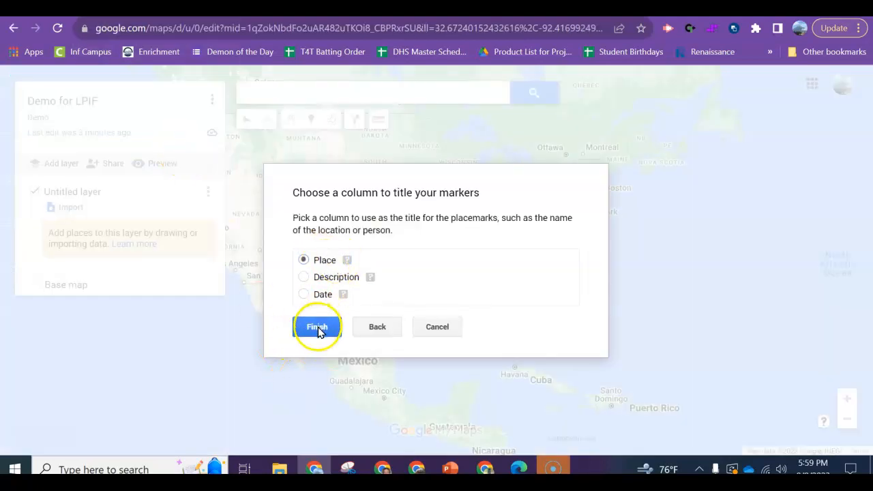
click(317, 328)
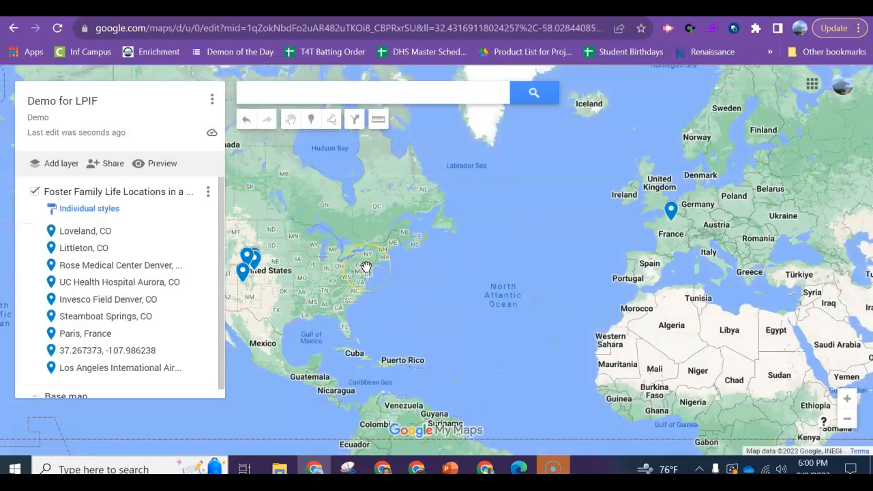
Step: Inspect the imported Loveland, CO placemark's details on the map of the western United States
drag(357, 318, 479, 322)
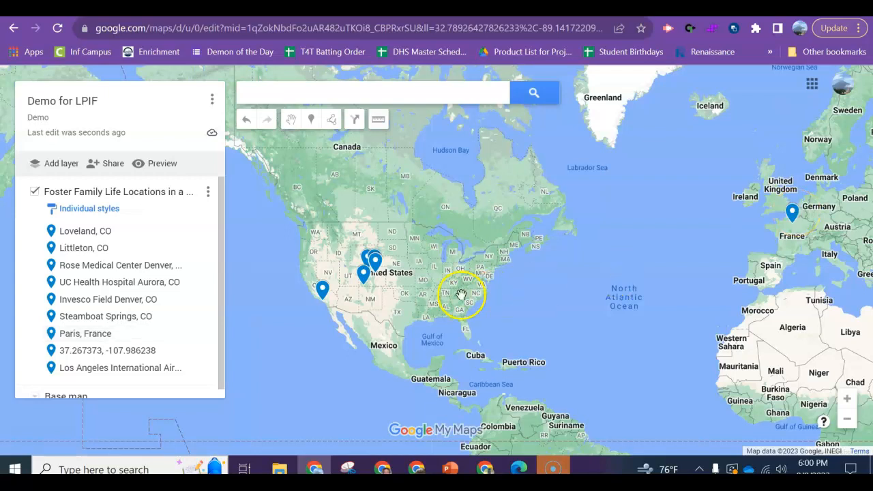
scroll(405, 293, up, 2)
scroll(403, 291, up, 1)
drag(378, 277, 625, 347)
click(533, 269)
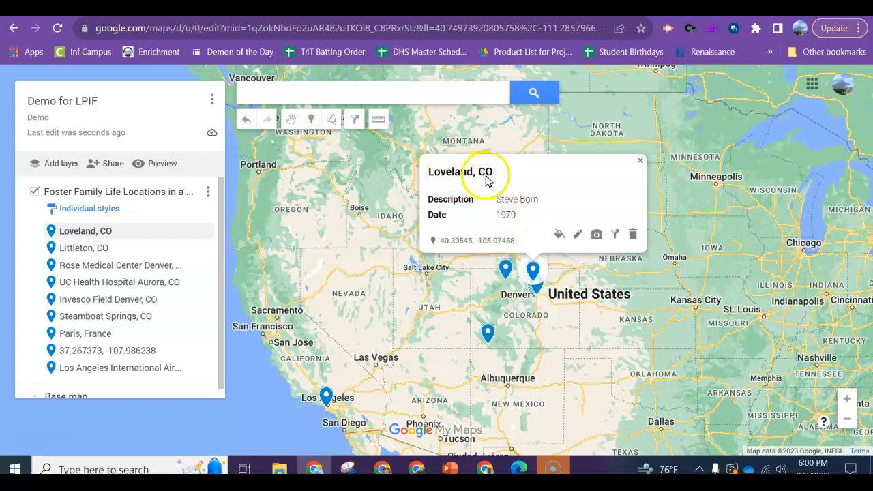
click(598, 235)
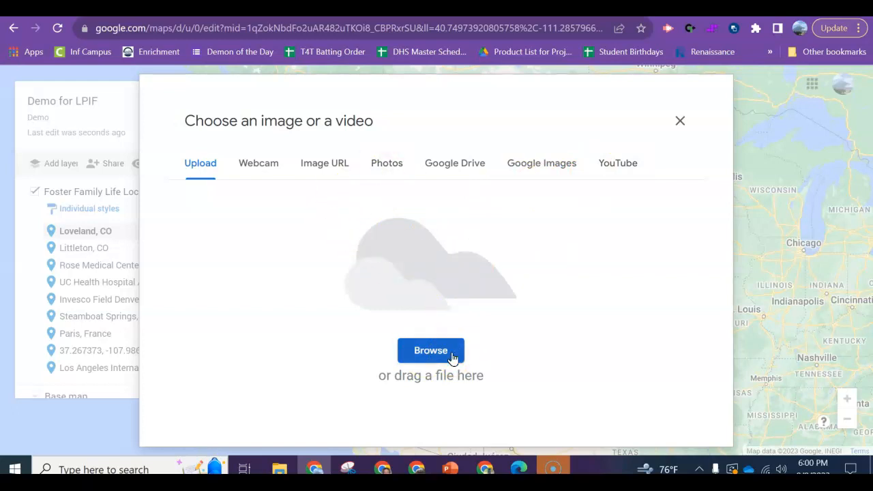
click(456, 357)
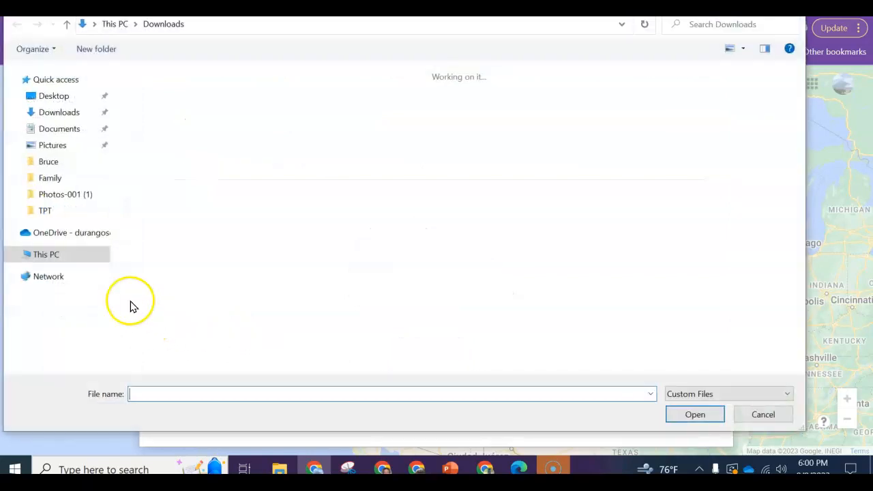
click(53, 117)
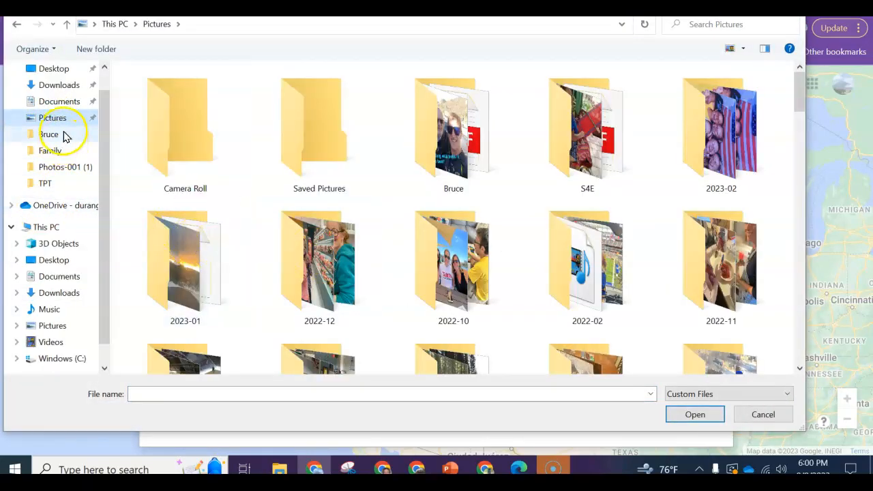
click(770, 413)
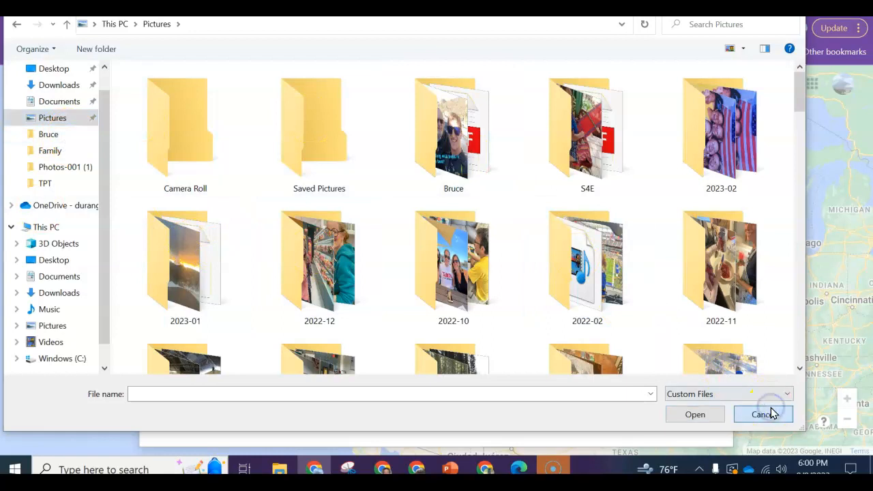
click(678, 120)
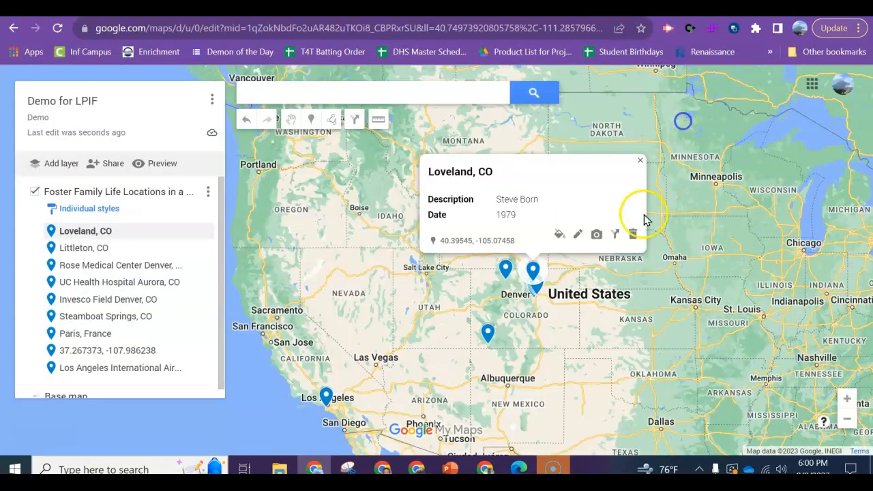
click(640, 159)
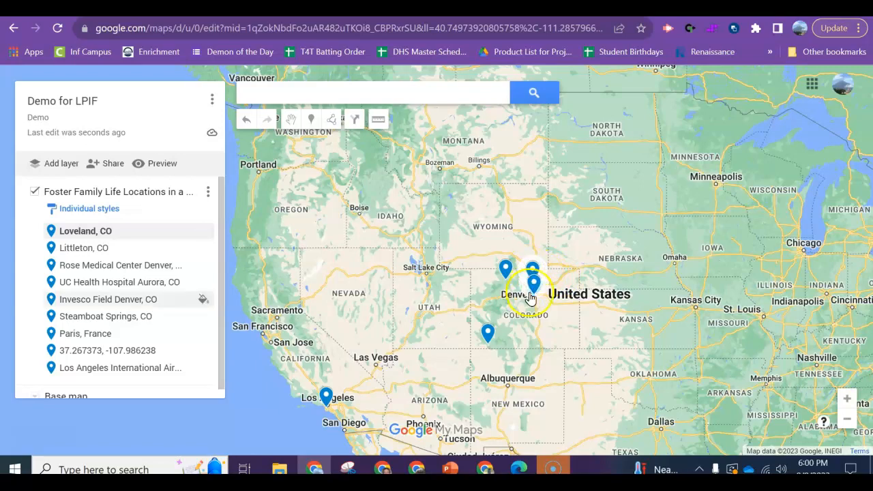
Step: Change the Invesco Field Denver, CO placemark's color to orange and close its details
scroll(542, 290, up, 2)
scroll(538, 295, up, 3)
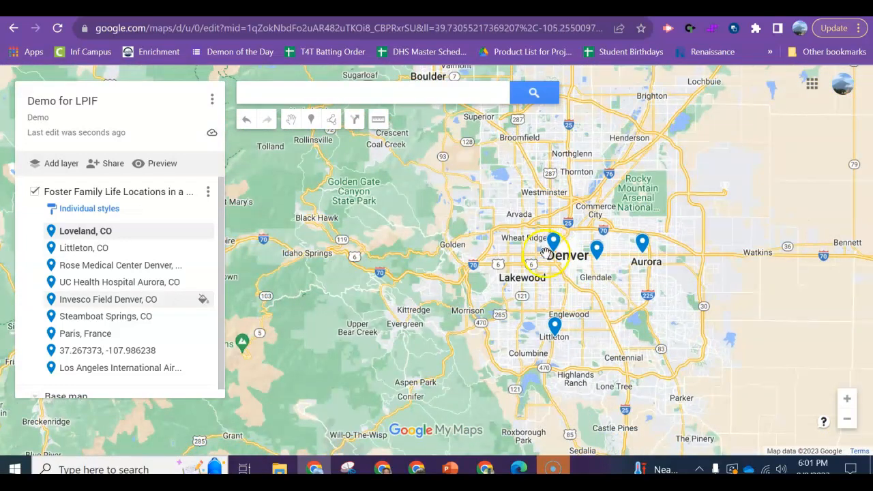
click(552, 241)
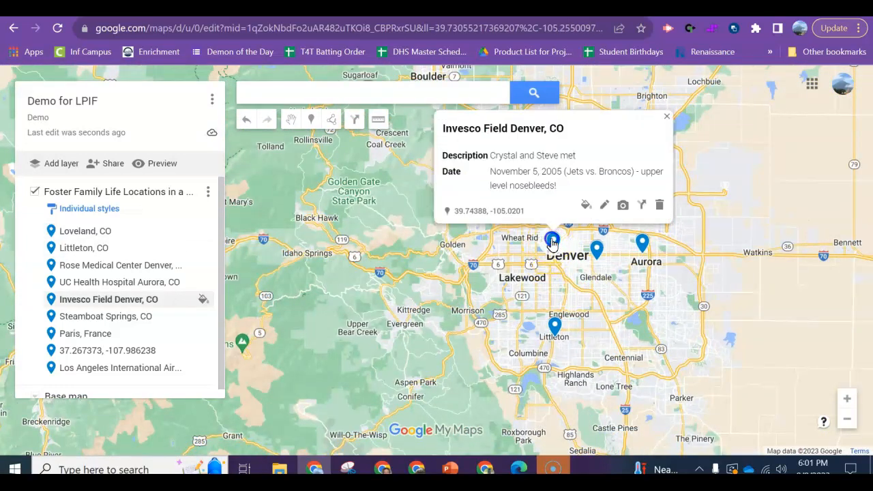
click(584, 206)
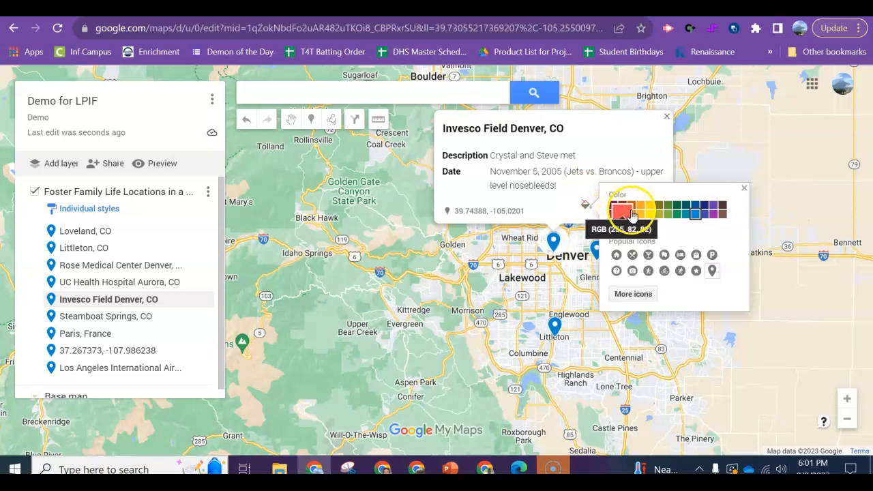
click(634, 217)
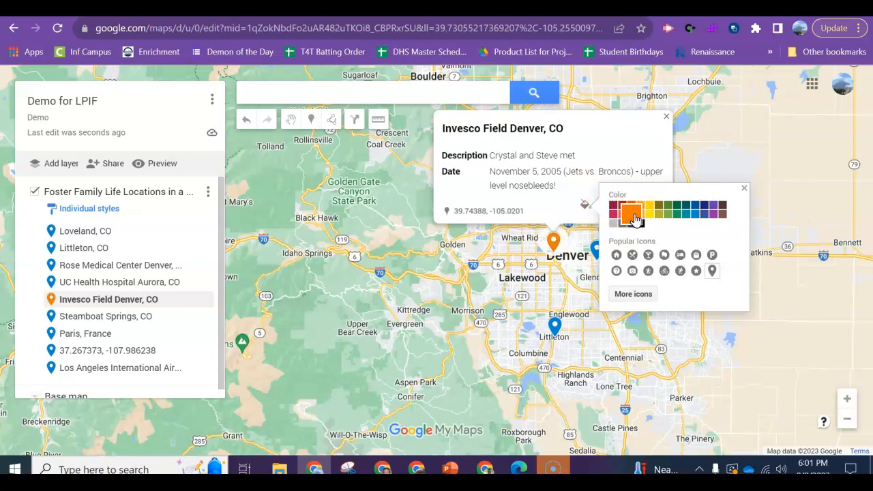
click(742, 186)
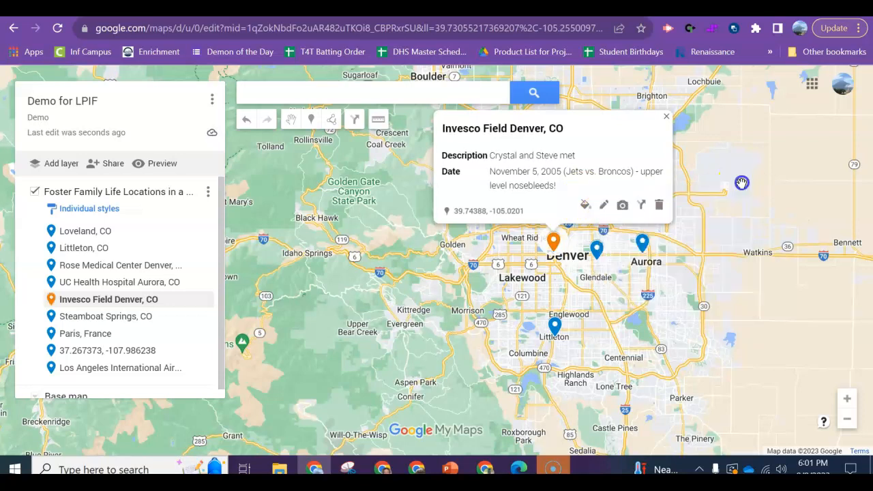
click(666, 118)
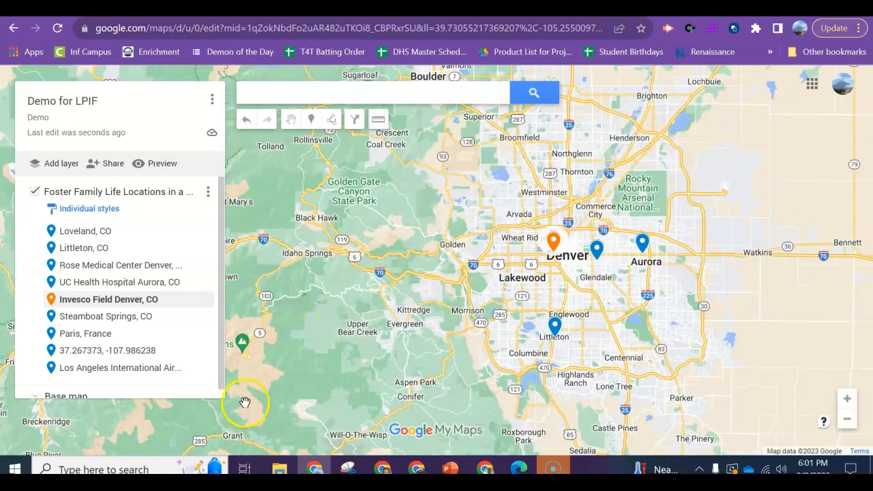
Step: Add the photo IMG_2729 (1) from the Downloads folder to the coordinate-titled placemark near Durango and save the placemark
click(120, 351)
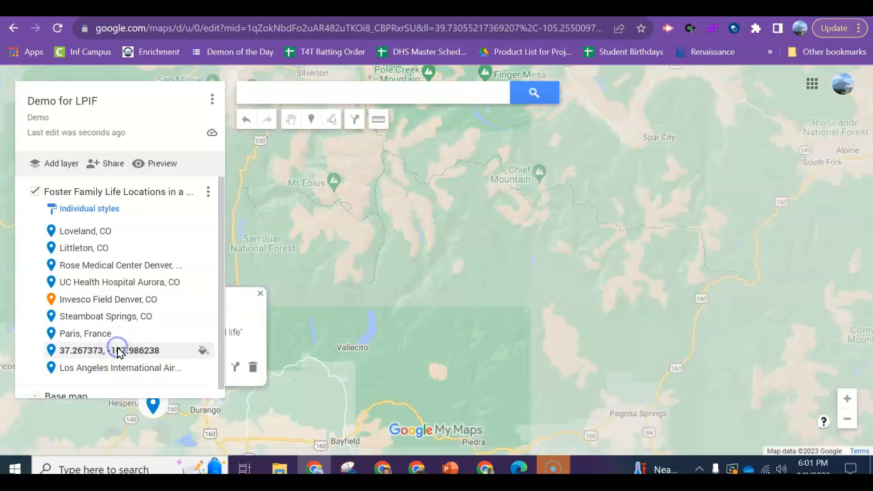
click(302, 340)
drag(303, 339, 563, 249)
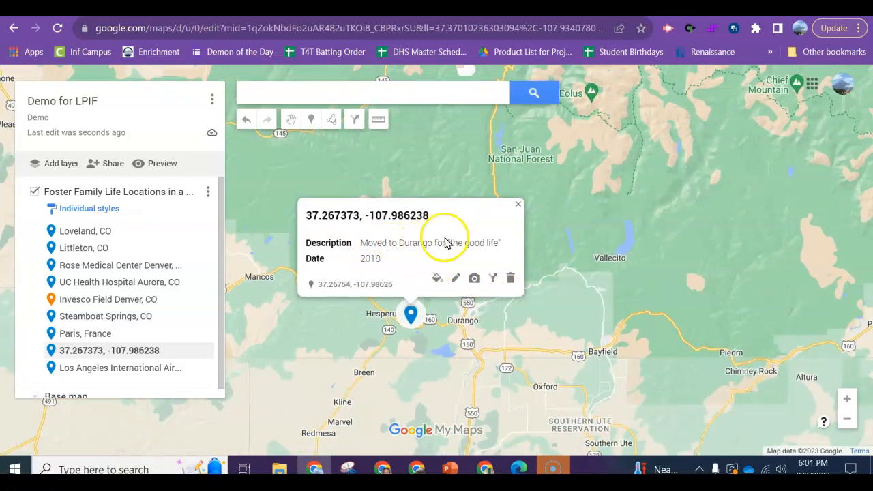
click(476, 280)
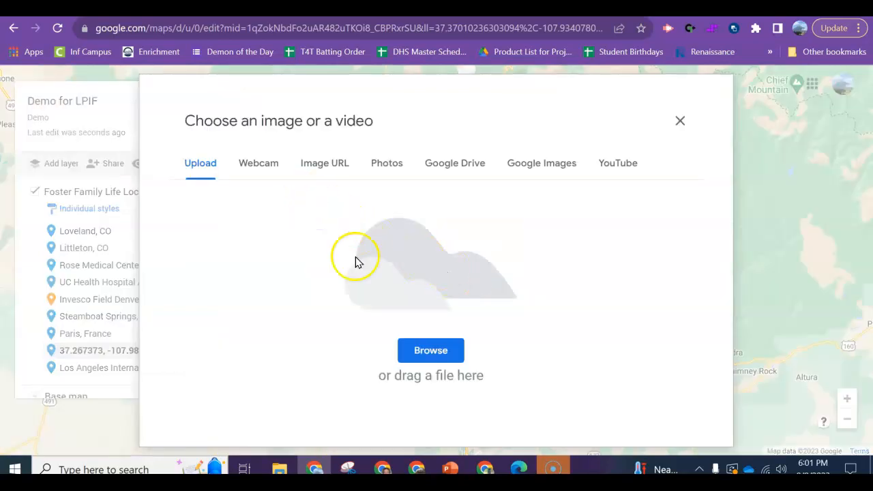
click(446, 357)
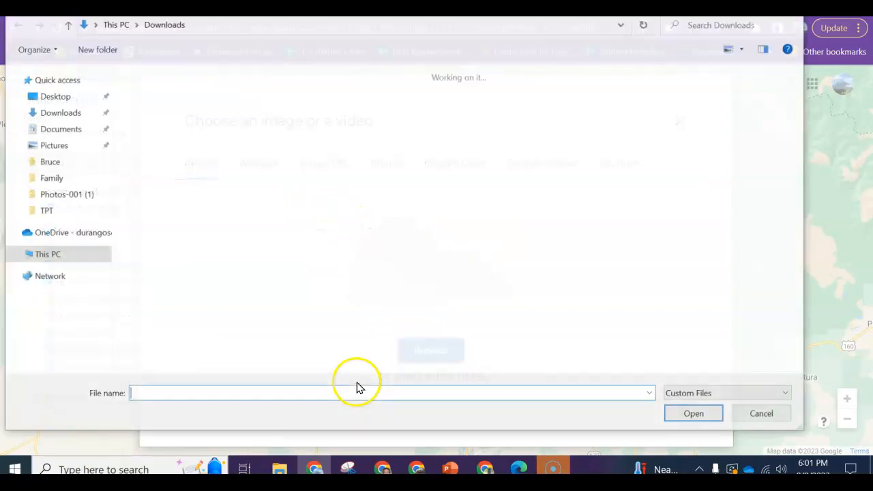
click(56, 86)
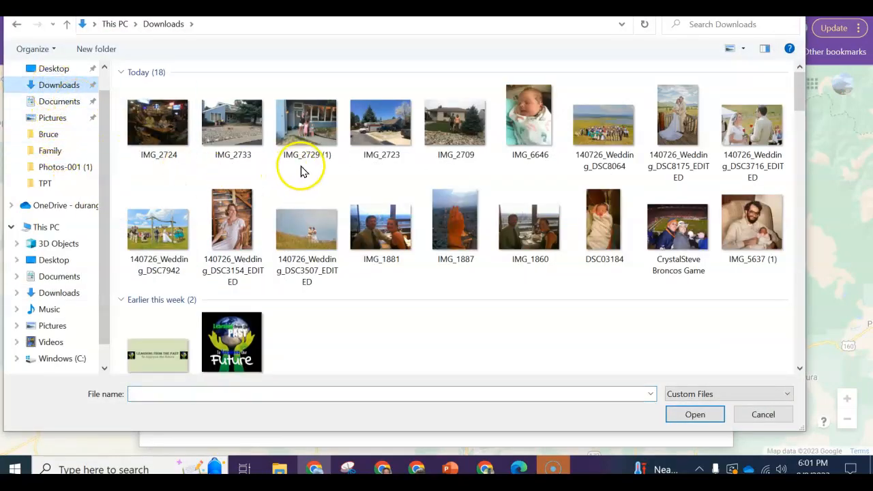
click(295, 136)
click(690, 416)
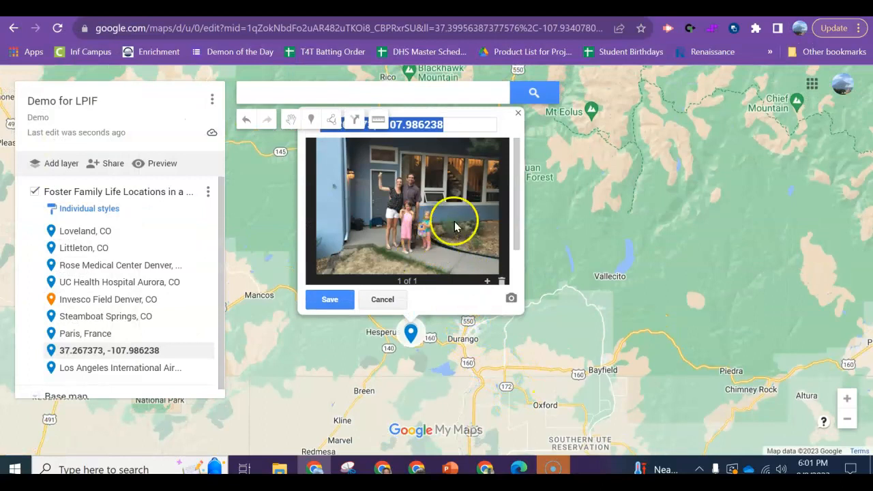
click(325, 301)
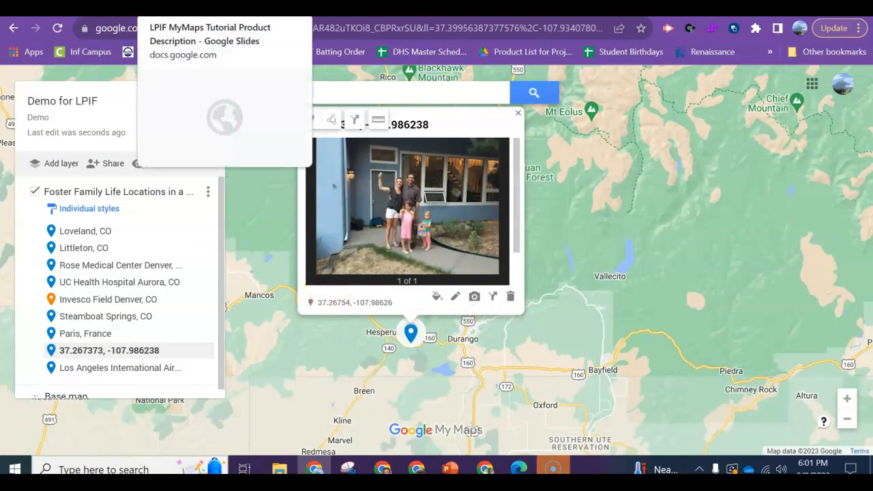
Step: Switch to the LPIF MyMaps Tutorial Product Description presentation in Google Slides and start the slideshow from the Ideas for the Classroom slide
click(205, 7)
click(87, 348)
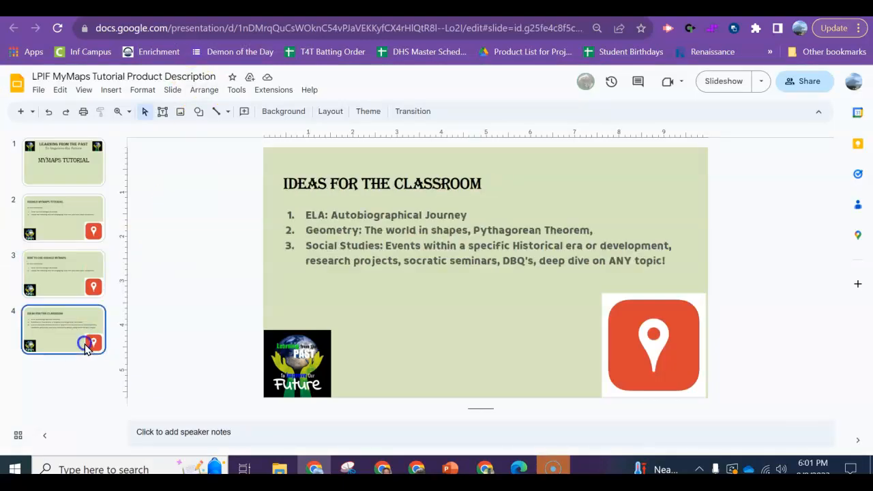
click(712, 83)
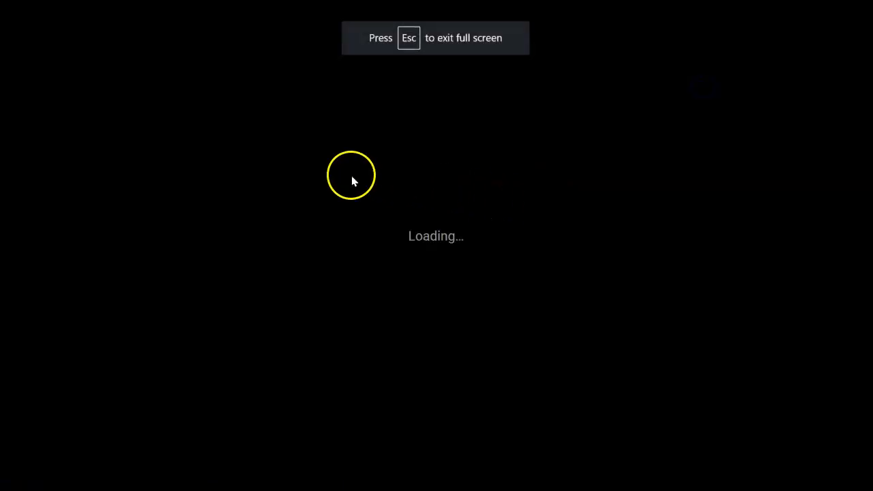